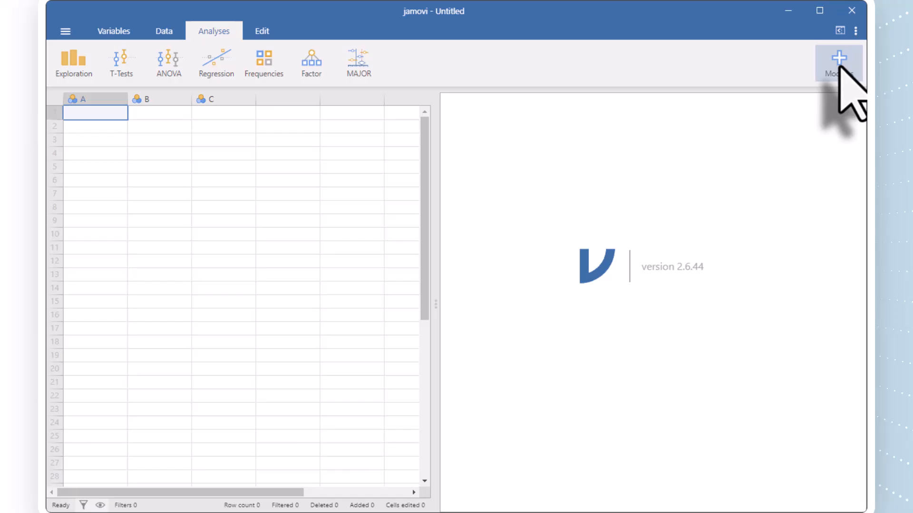
Step: Examine the installed analysis modules, the file options, and the variables, data, analyses and results-editing views
{"action": "left_click", "coordinate": [361, 71]}
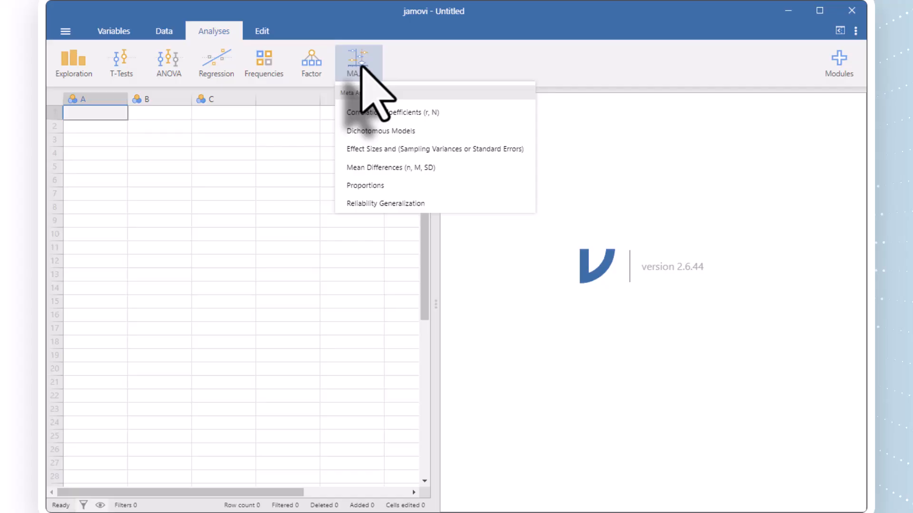
{"action": "left_click", "coordinate": [443, 60]}
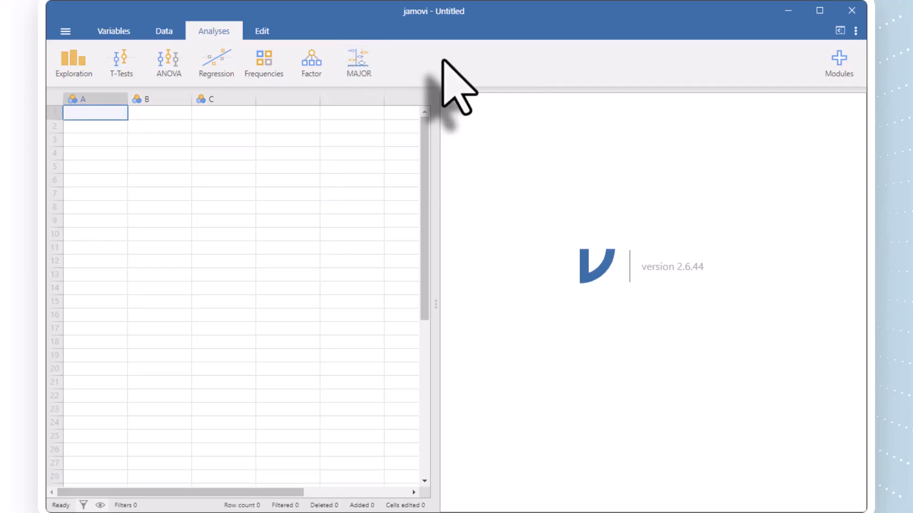
{"action": "left_click", "coordinate": [74, 61]}
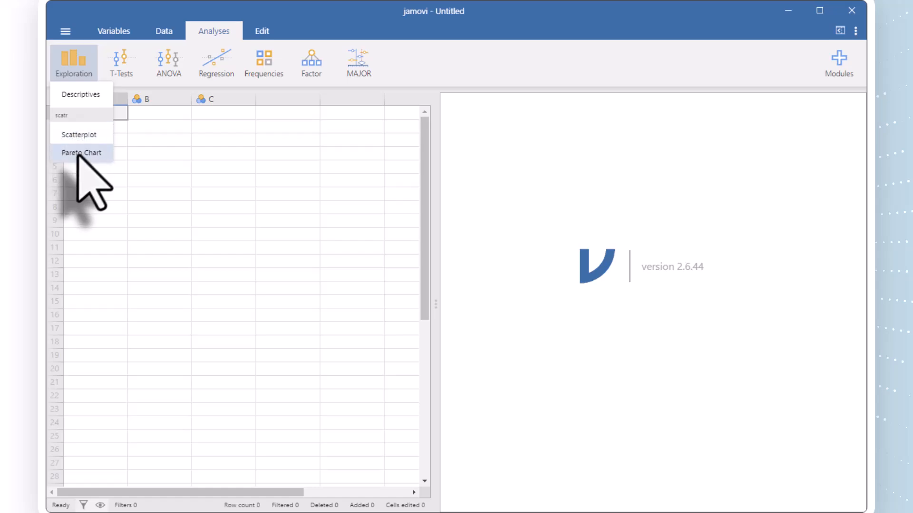
{"action": "left_click", "coordinate": [65, 57]}
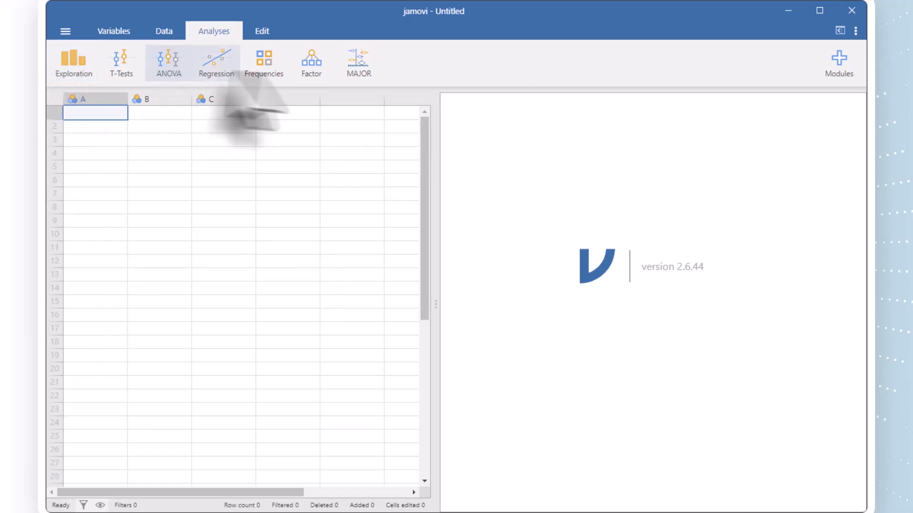
{"action": "left_click", "coordinate": [67, 32]}
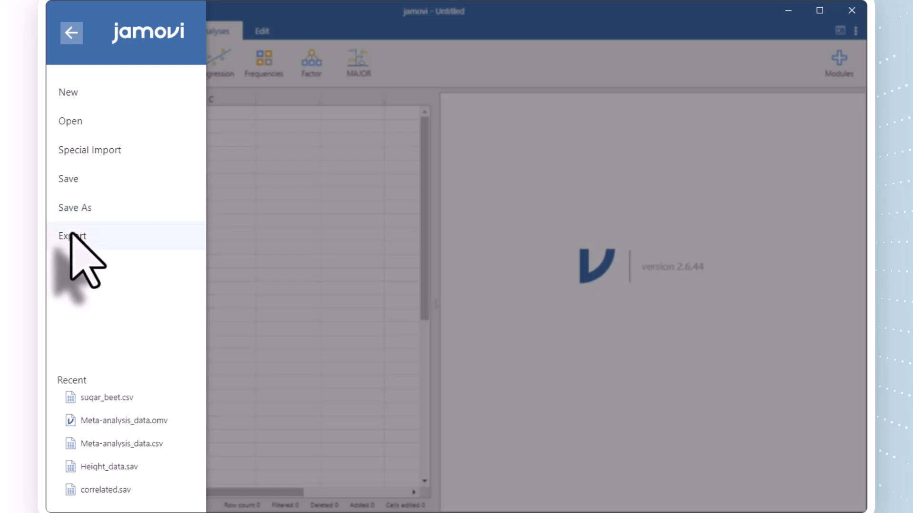
{"action": "left_click", "coordinate": [331, 23]}
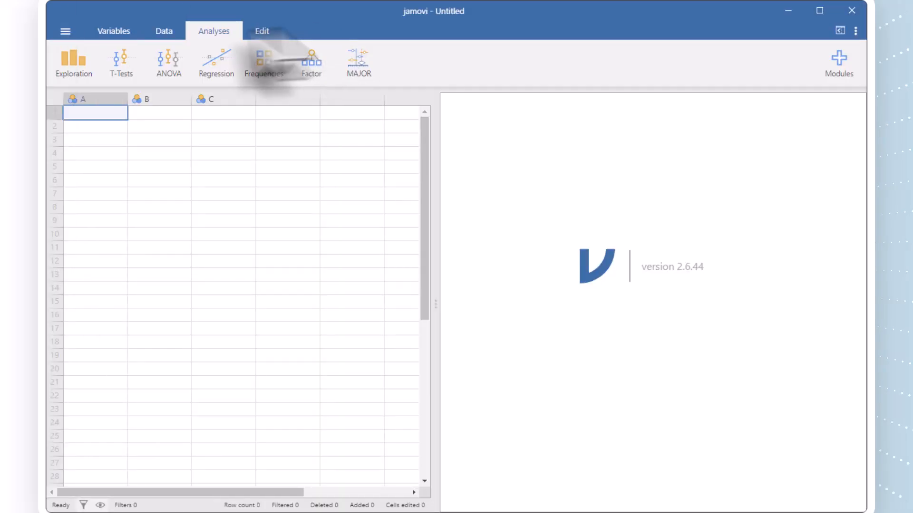
{"action": "left_click", "coordinate": [110, 29]}
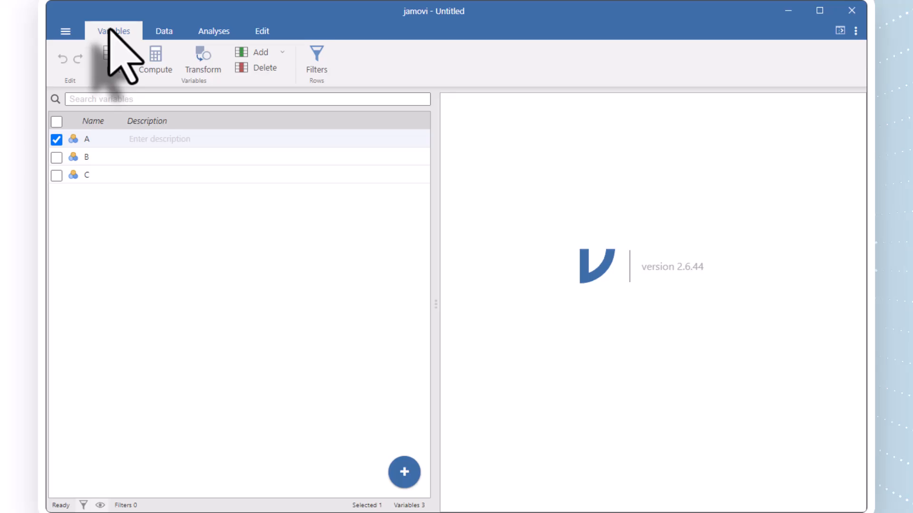
{"action": "left_click", "coordinate": [161, 29]}
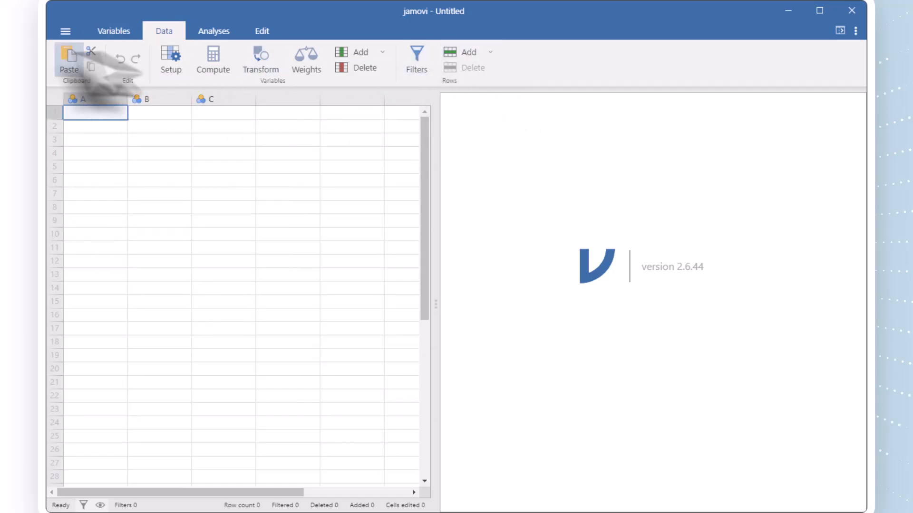
{"action": "left_click", "coordinate": [211, 33]}
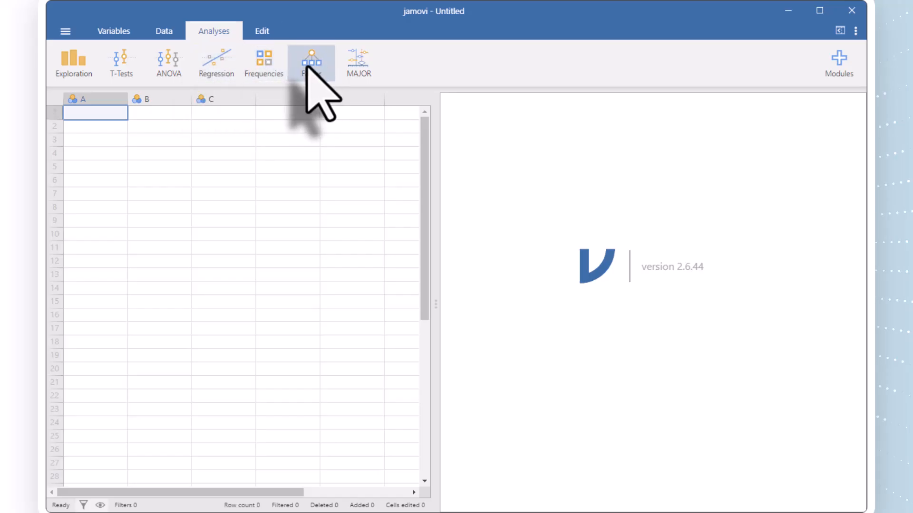
{"action": "left_click", "coordinate": [260, 34]}
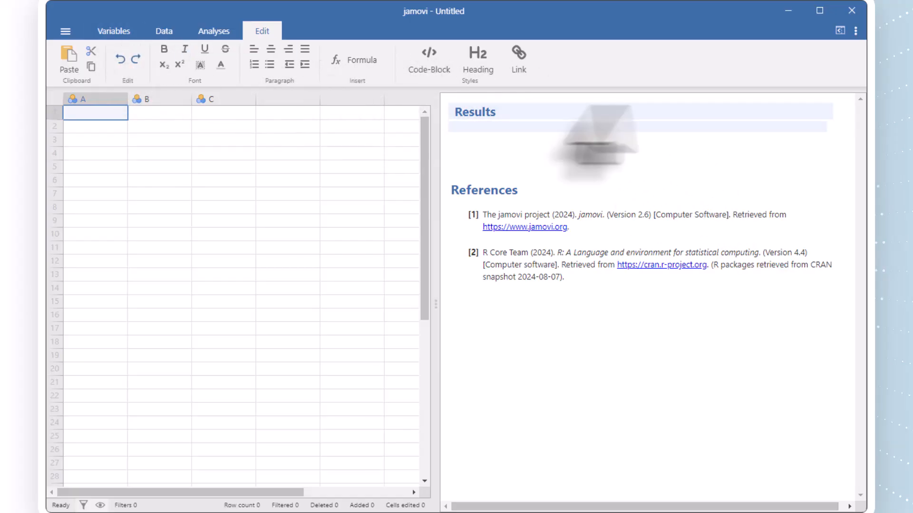
{"action": "left_click", "coordinate": [120, 30]}
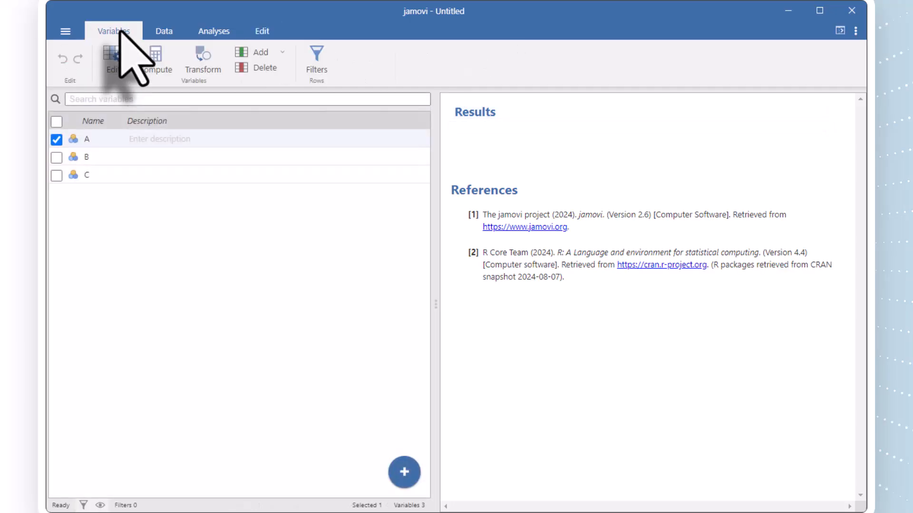
Step: Open the data file sugar_beet.csv from the Downloads folder
{"action": "left_click", "coordinate": [66, 32]}
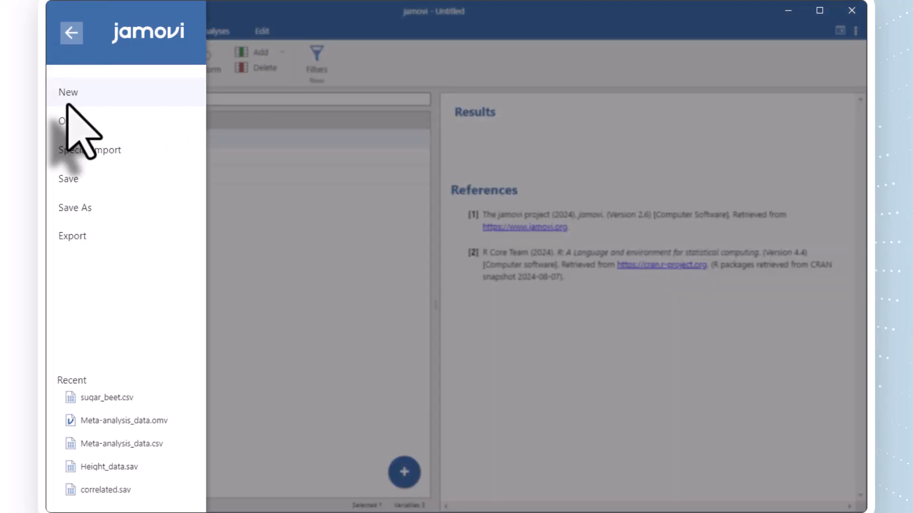
{"action": "left_click", "coordinate": [83, 127]}
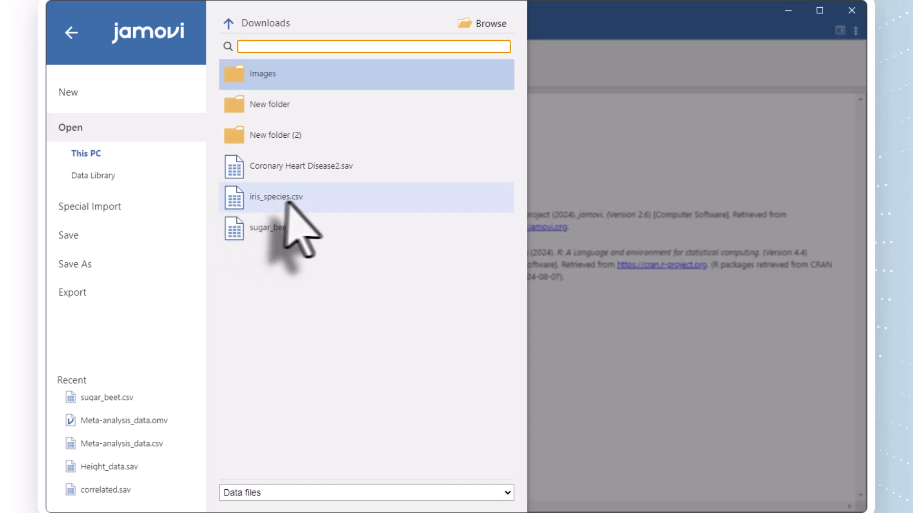
{"action": "left_click", "coordinate": [278, 240]}
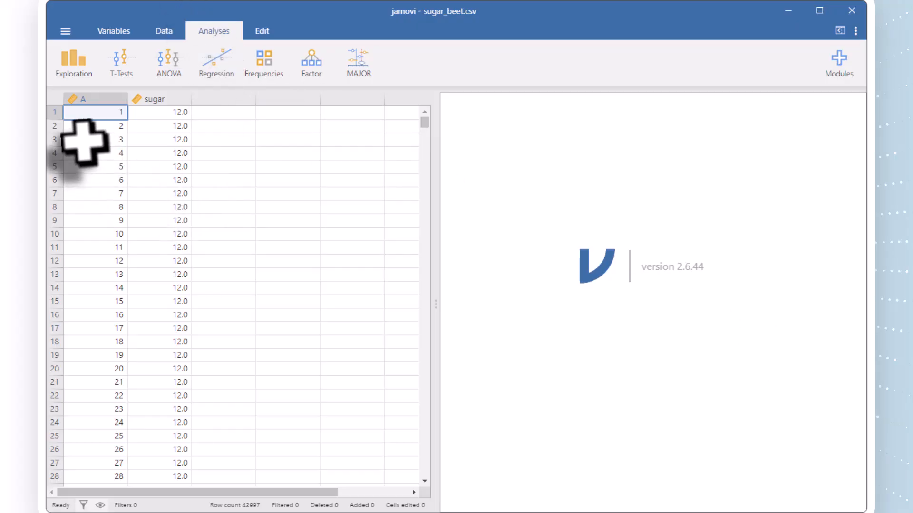
Step: Look through the imported dataset's two columns from the first row to the last and return to the first row
{"action": "left_click", "coordinate": [91, 107]}
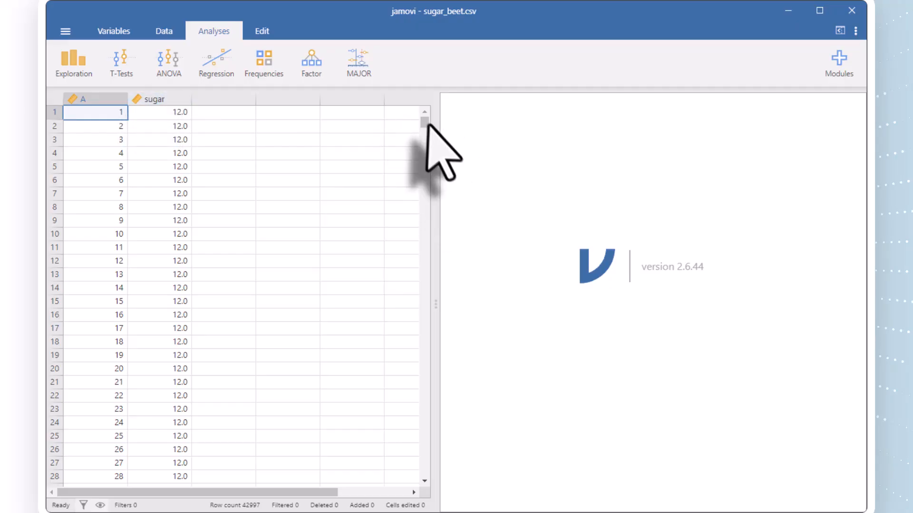
{"action": "left_click_drag", "start_coordinate": [425, 122], "coordinate": [427, 136]}
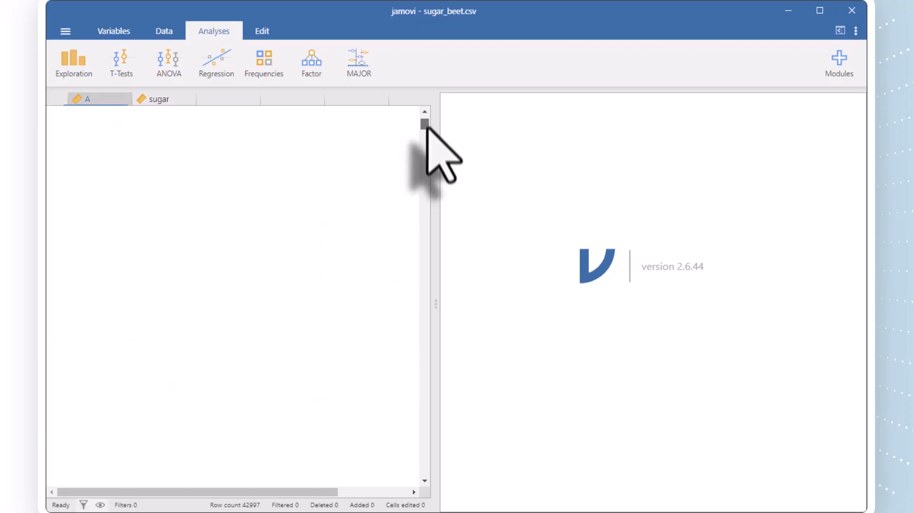
{"action": "key", "text": "ctrl+Home"}
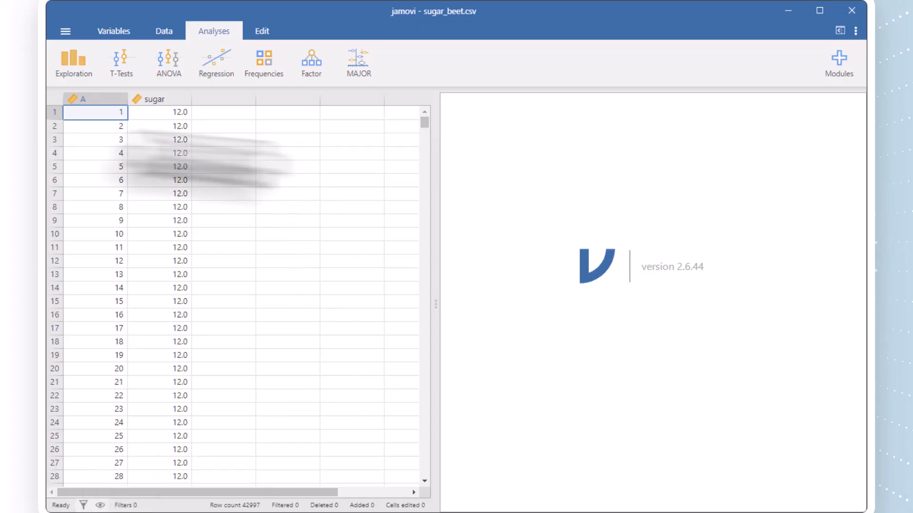
{"action": "left_click_drag", "start_coordinate": [425, 125], "coordinate": [438, 473]}
{"action": "scroll", "coordinate": [315, 326], "scroll_direction": "down", "scroll_amount": 8}
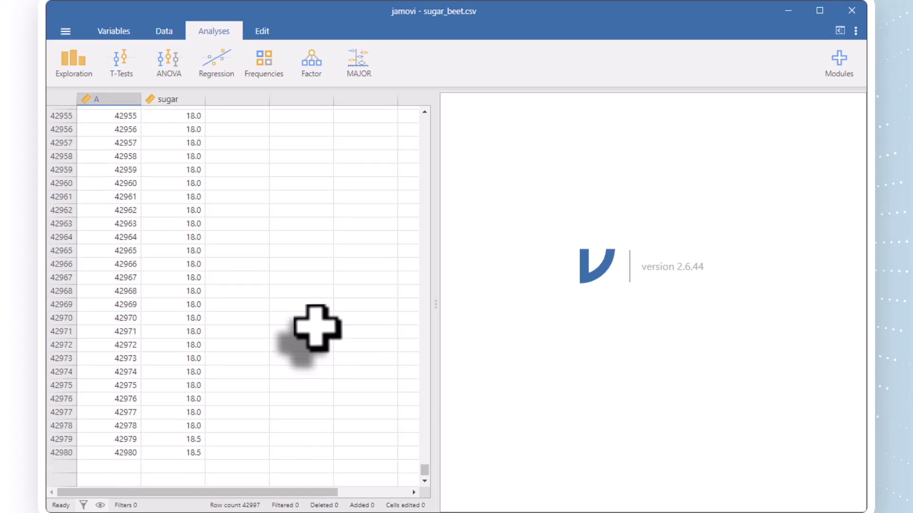
{"action": "scroll", "coordinate": [315, 328], "scroll_direction": "down", "scroll_amount": 8}
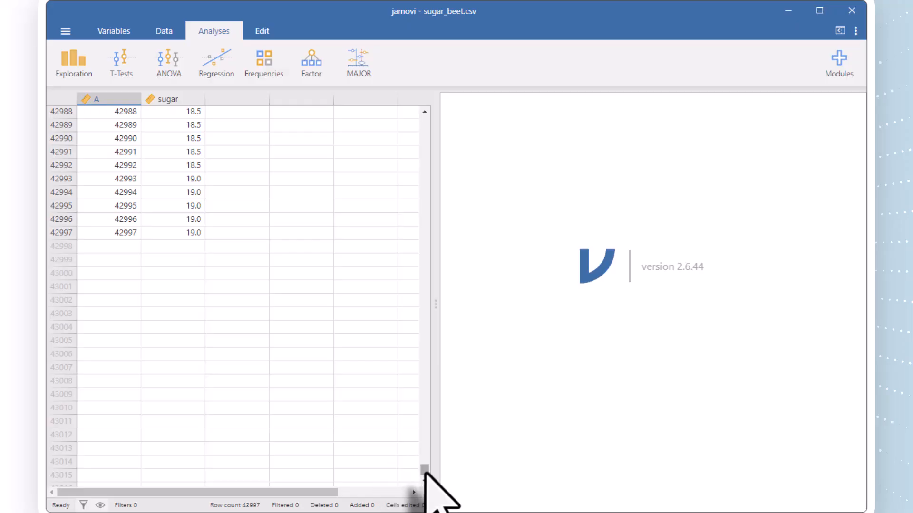
{"action": "left_click_drag", "start_coordinate": [426, 470], "coordinate": [416, 108]}
{"action": "left_click_drag", "start_coordinate": [184, 493], "coordinate": [142, 495]}
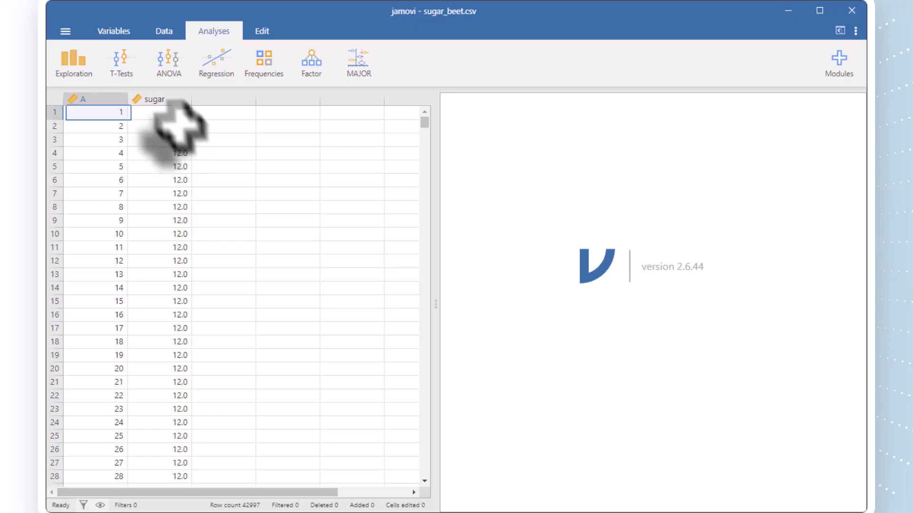
Step: Describe variable A as "Index" and variable sugar as "Percentage Sugar Content (%)"
{"action": "left_click", "coordinate": [164, 33]}
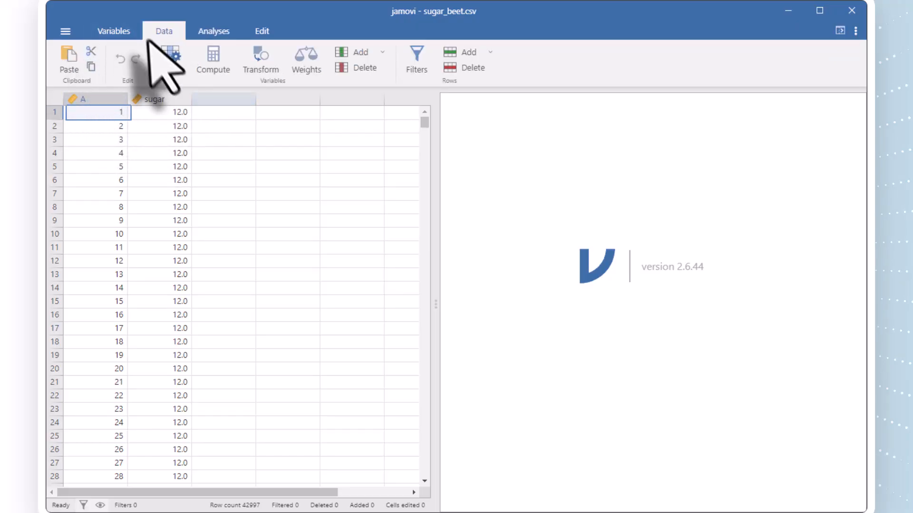
{"action": "left_click", "coordinate": [107, 31]}
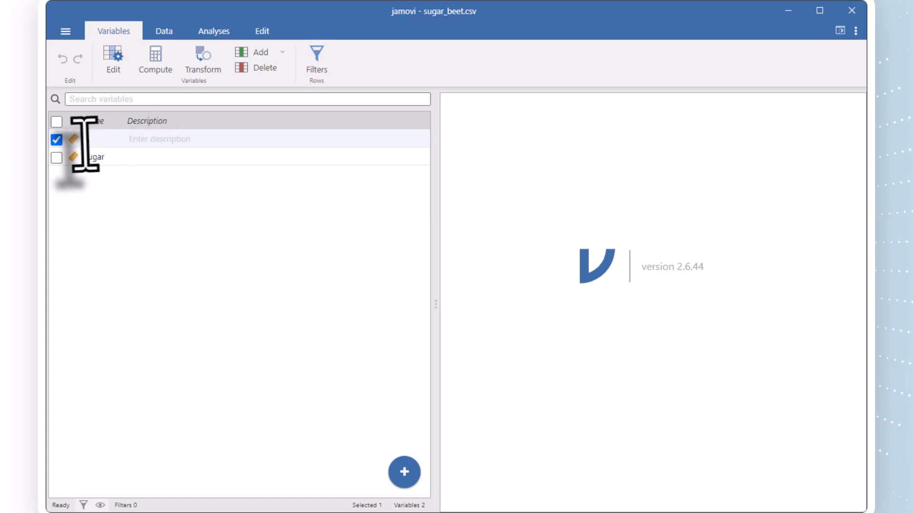
{"action": "left_click", "coordinate": [132, 141]}
{"action": "type", "text": "Index"}
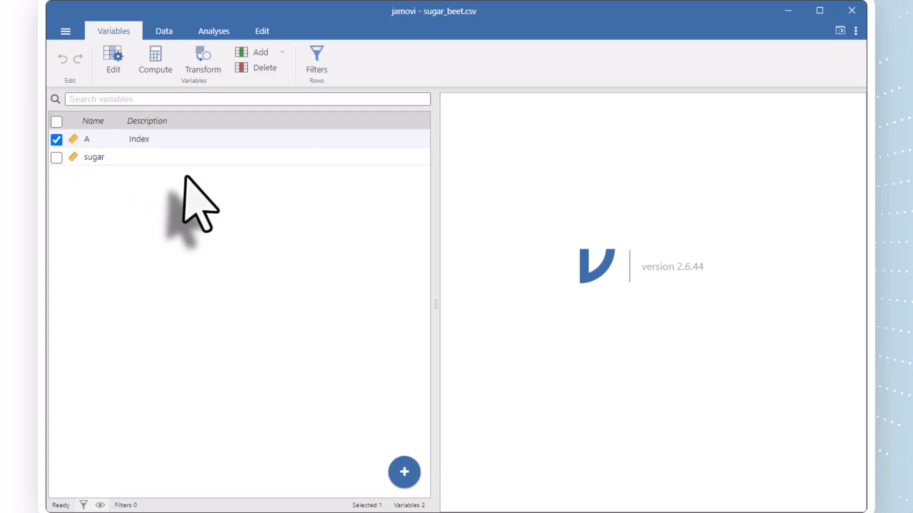
{"action": "left_click", "coordinate": [133, 157]}
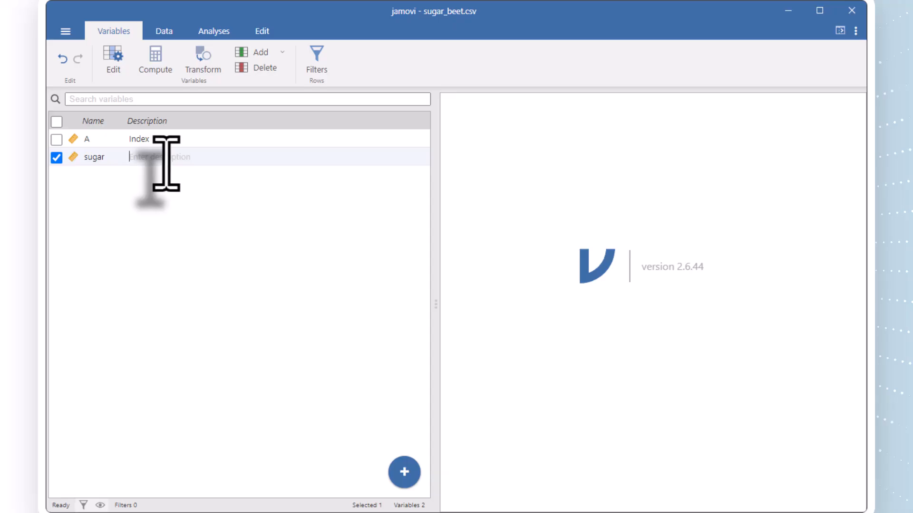
{"action": "type", "text": "Percentage Sugar Content (%)"}
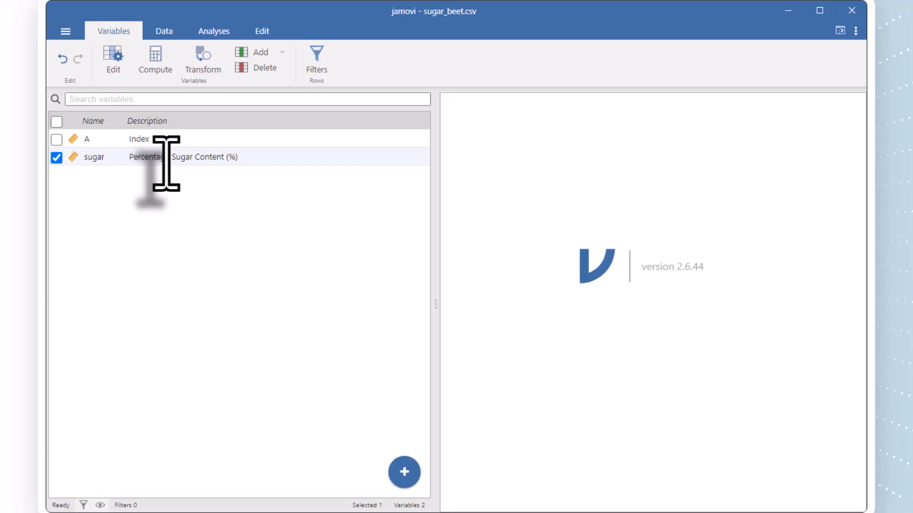
{"action": "left_click", "coordinate": [211, 225]}
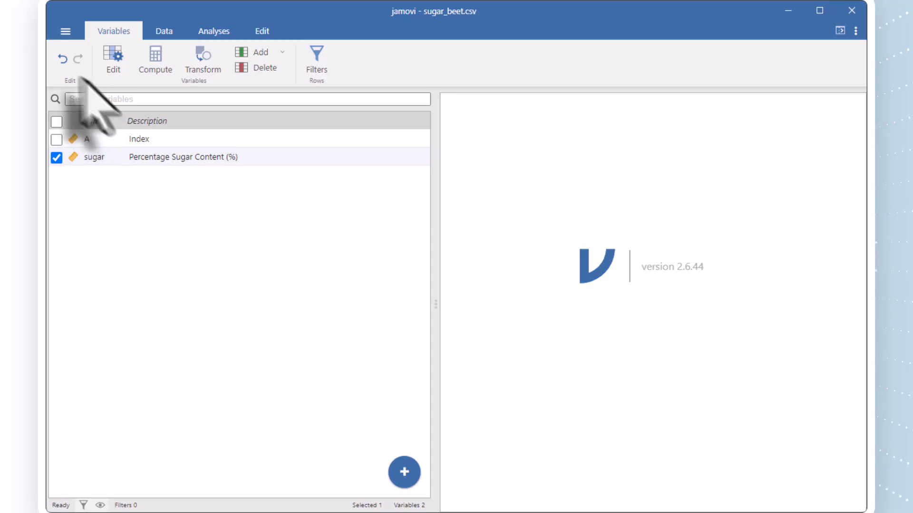
Step: Inspect the values in the sugar column of the data sheet down to about row 979
{"action": "left_click", "coordinate": [169, 30]}
{"action": "left_click", "coordinate": [168, 165]}
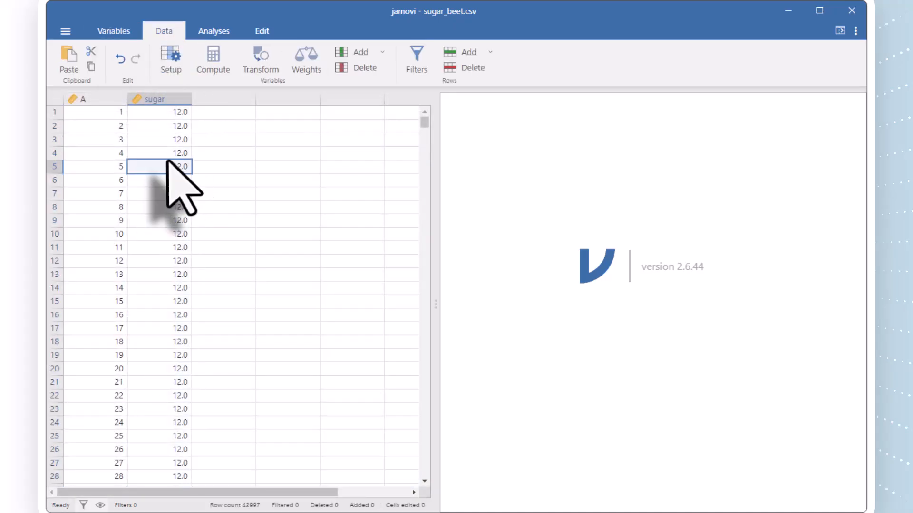
{"action": "scroll", "coordinate": [167, 165], "scroll_direction": "down", "scroll_amount": 15}
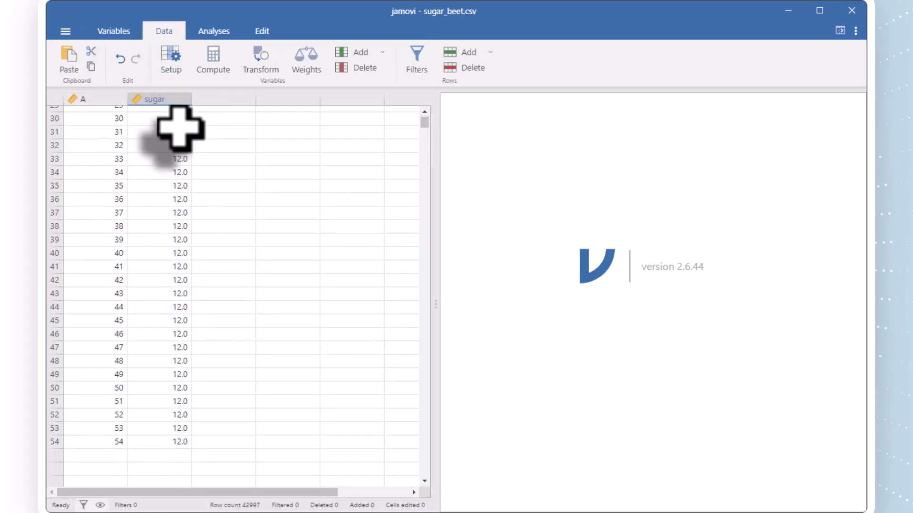
{"action": "scroll", "coordinate": [180, 127], "scroll_direction": "down", "scroll_amount": 20}
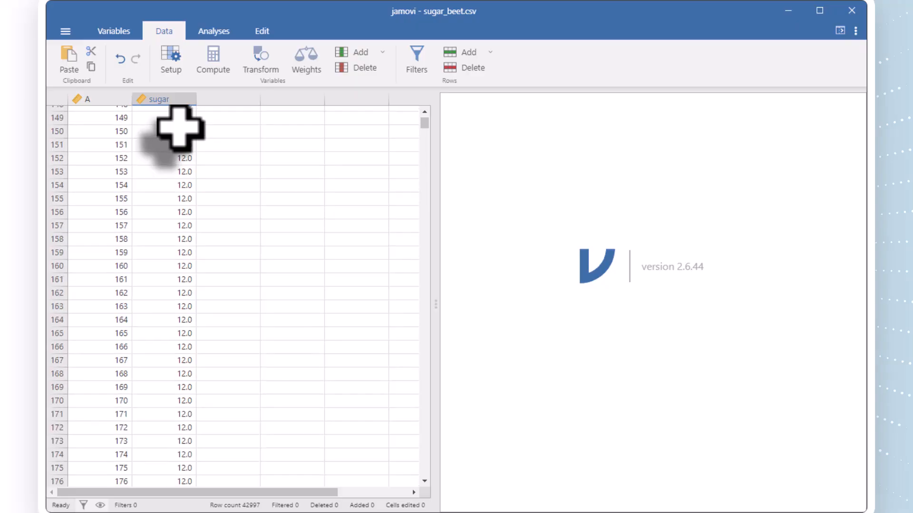
{"action": "scroll", "coordinate": [184, 127], "scroll_direction": "down", "scroll_amount": 8}
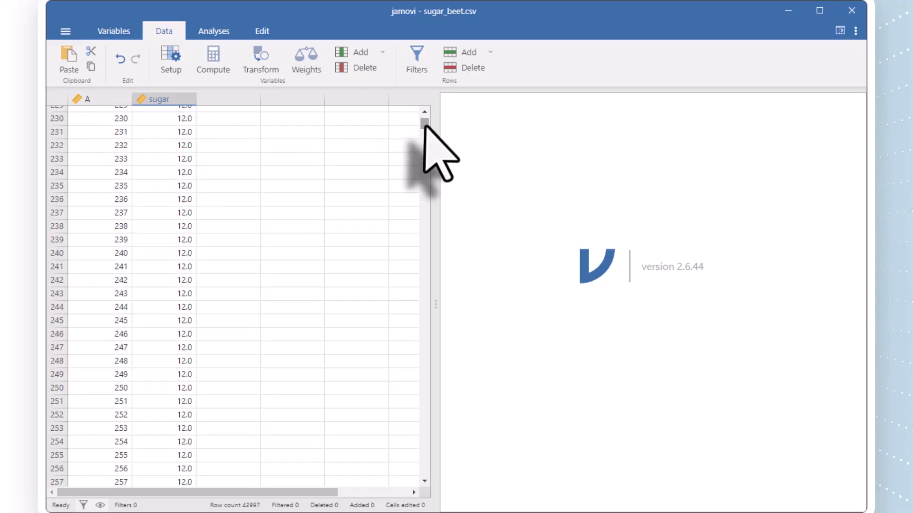
{"action": "left_click_drag", "start_coordinate": [424, 121], "coordinate": [424, 132]}
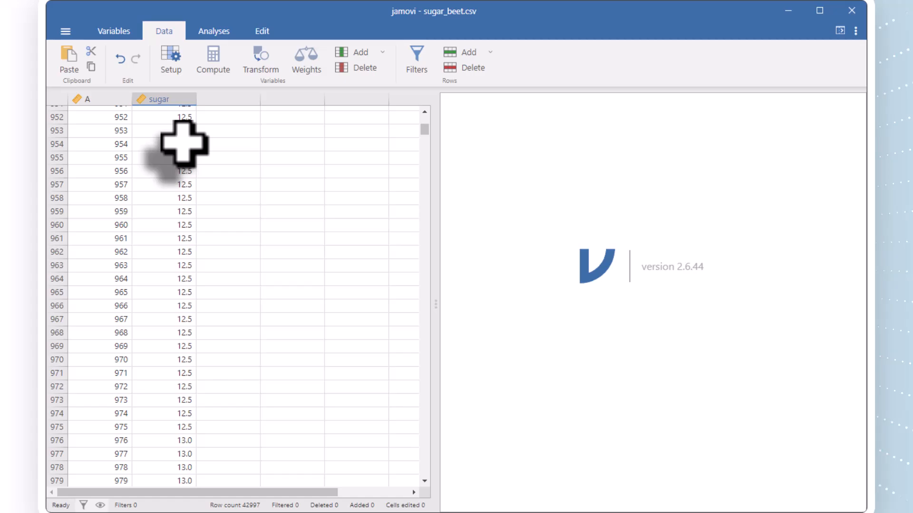
Step: Start a Descriptives analysis on the sugar beet dataset
{"action": "left_click", "coordinate": [225, 31]}
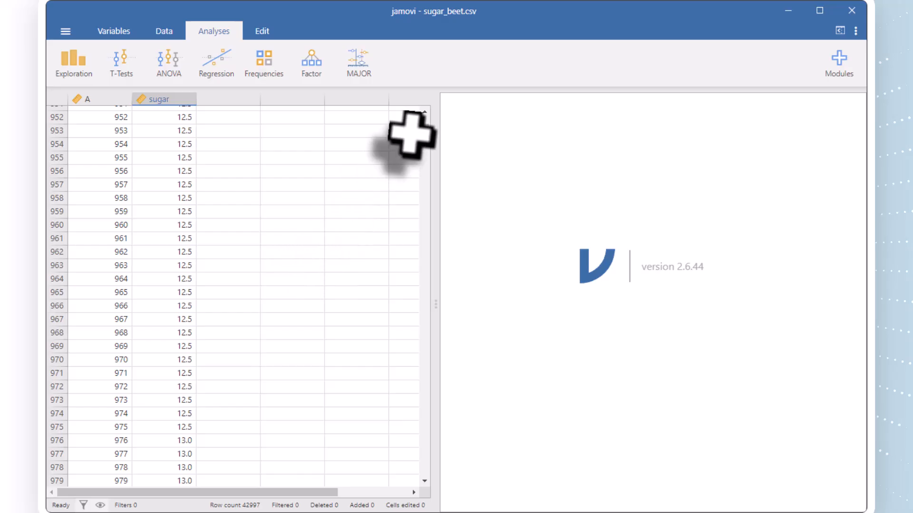
{"action": "left_click_drag", "start_coordinate": [425, 126], "coordinate": [423, 119]}
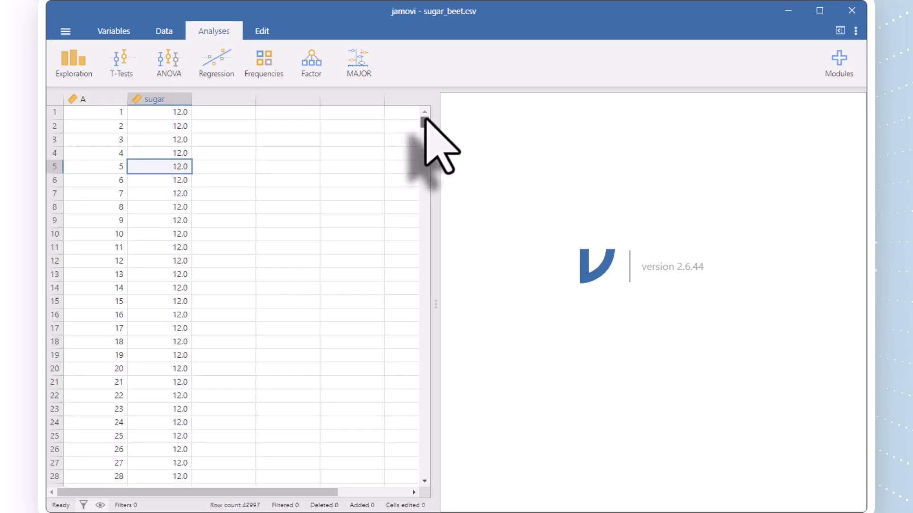
{"action": "left_click", "coordinate": [67, 64]}
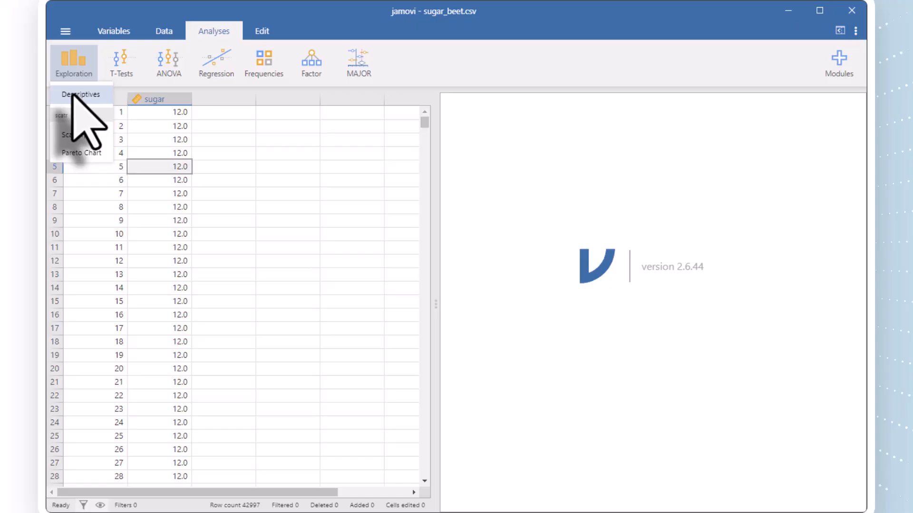
{"action": "left_click", "coordinate": [76, 97]}
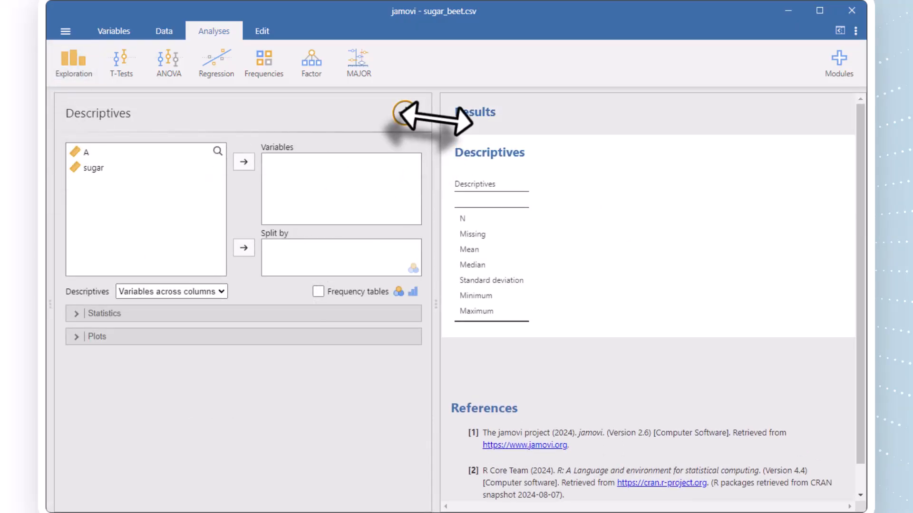
Step: Add sugar to the Descriptives variables and include the standard error of the mean, the 95% confidence interval for the mean and the IQR
{"action": "left_click", "coordinate": [86, 170]}
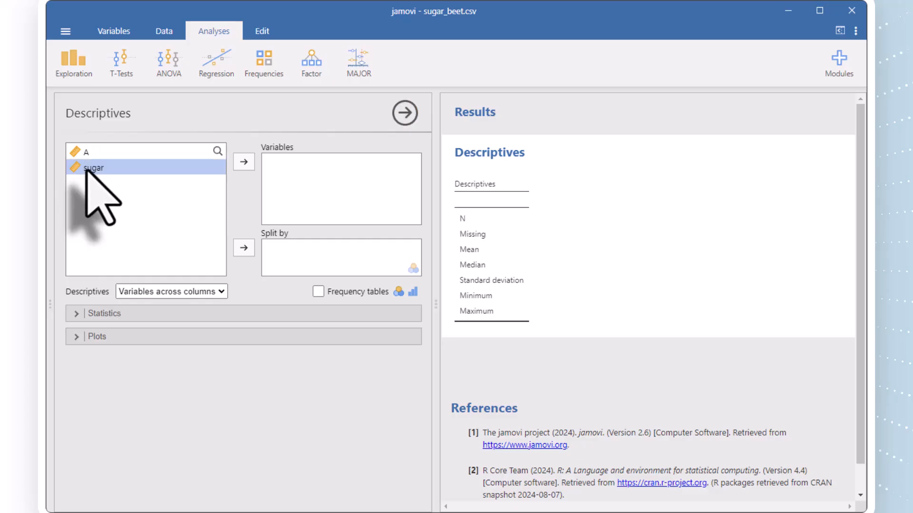
{"action": "left_click", "coordinate": [244, 162]}
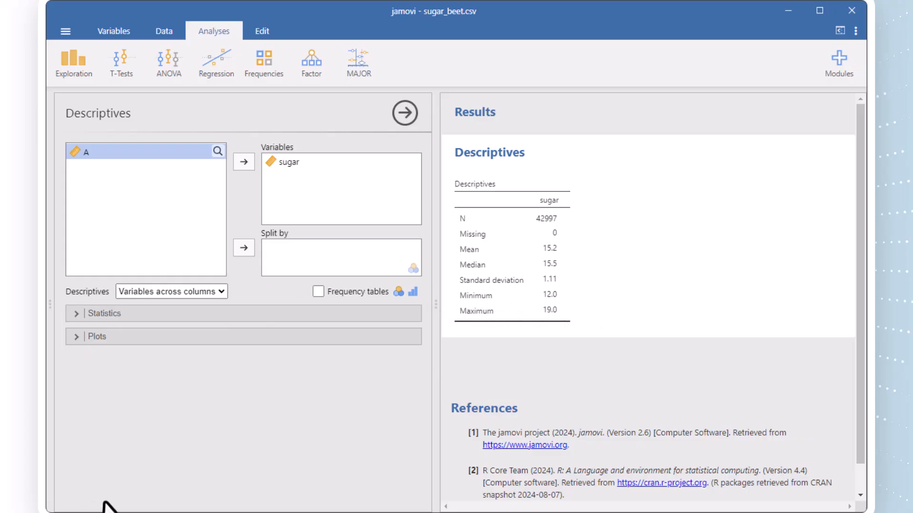
{"action": "left_click", "coordinate": [78, 315]}
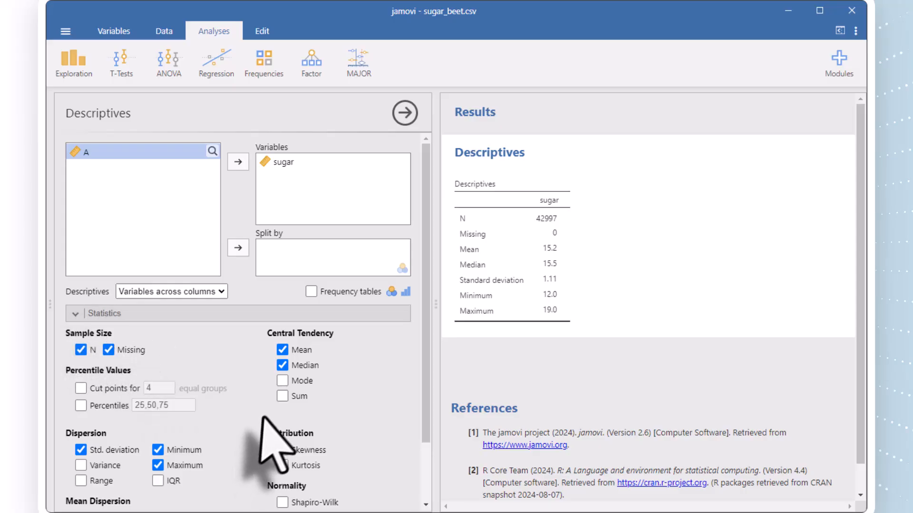
{"action": "scroll", "coordinate": [420, 386], "scroll_direction": "down", "scroll_amount": 1}
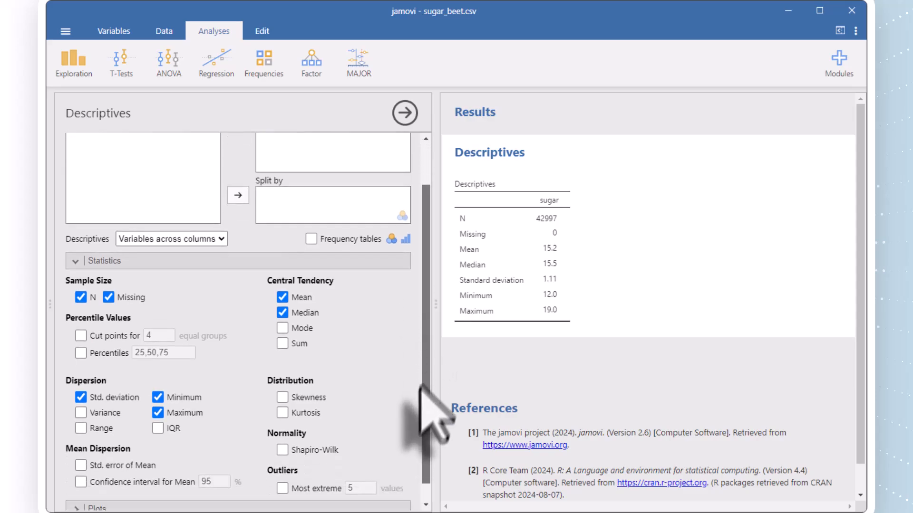
{"action": "left_click_drag", "start_coordinate": [422, 386], "coordinate": [421, 414]}
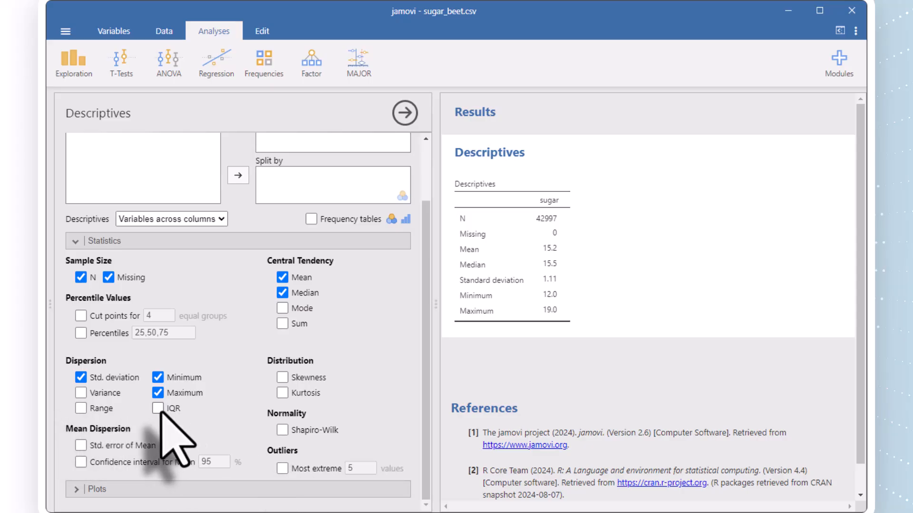
{"action": "left_click", "coordinate": [81, 445]}
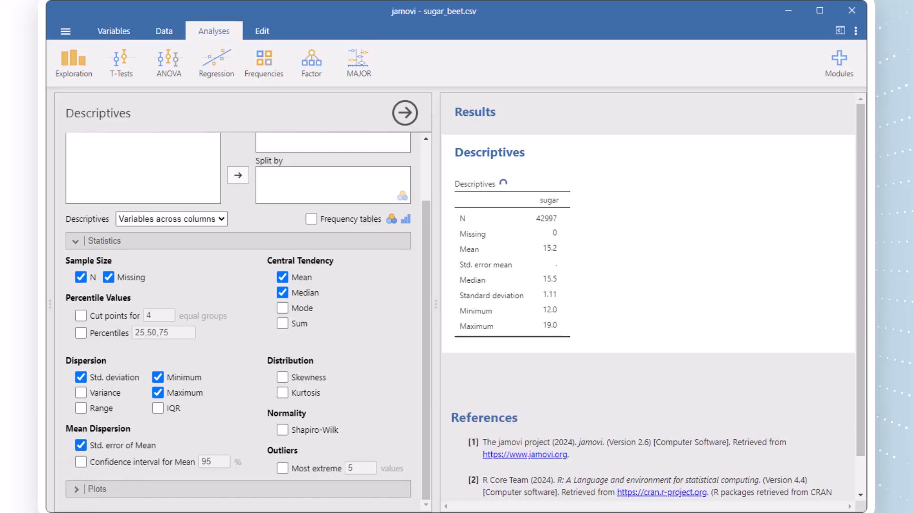
{"action": "left_click", "coordinate": [81, 462]}
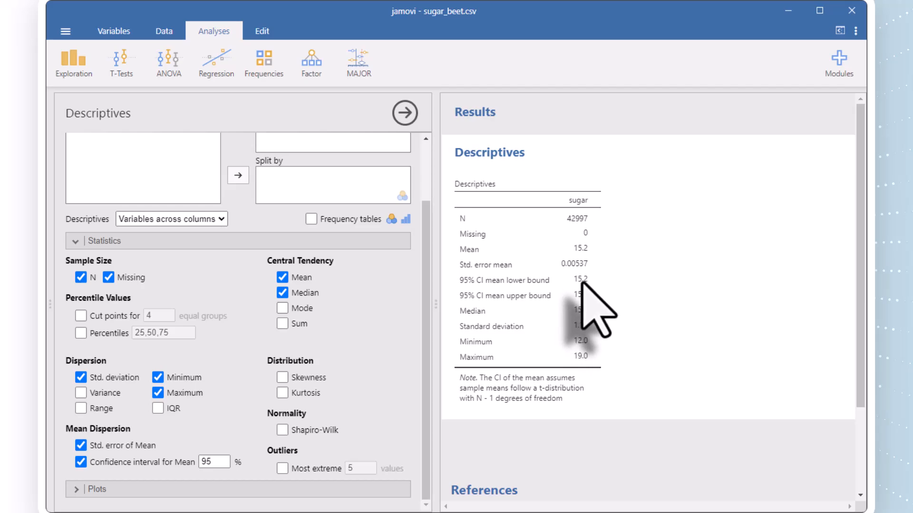
{"action": "left_click", "coordinate": [158, 408]}
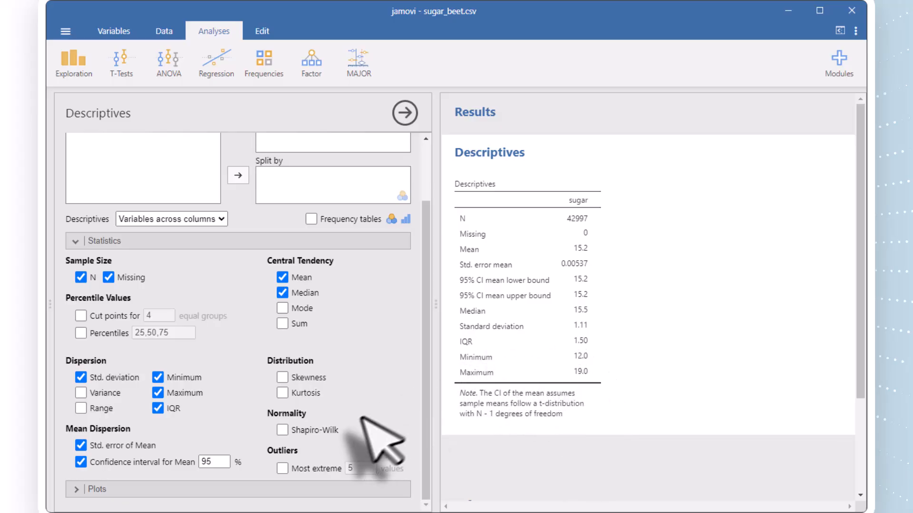
Step: Try the Shapiro-Wilk normality test for sugar and remove it again
{"action": "left_click", "coordinate": [282, 430]}
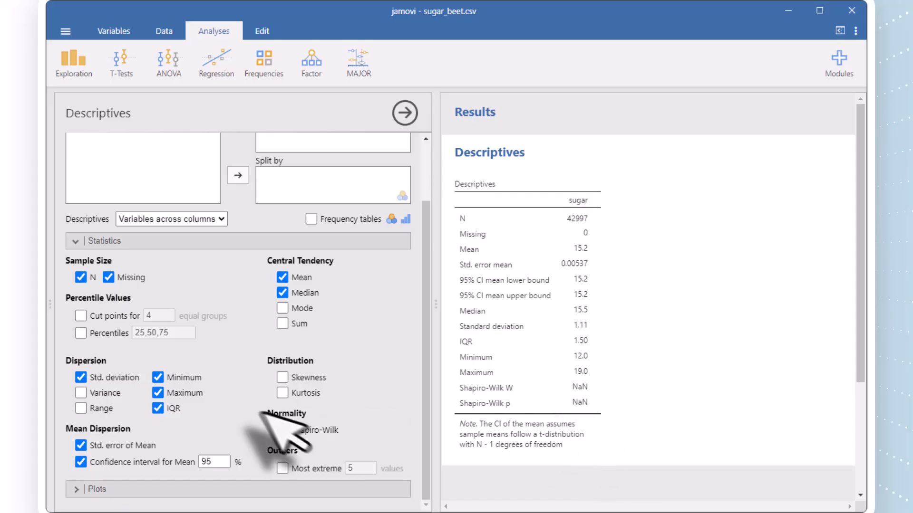
{"action": "left_click", "coordinate": [282, 430]}
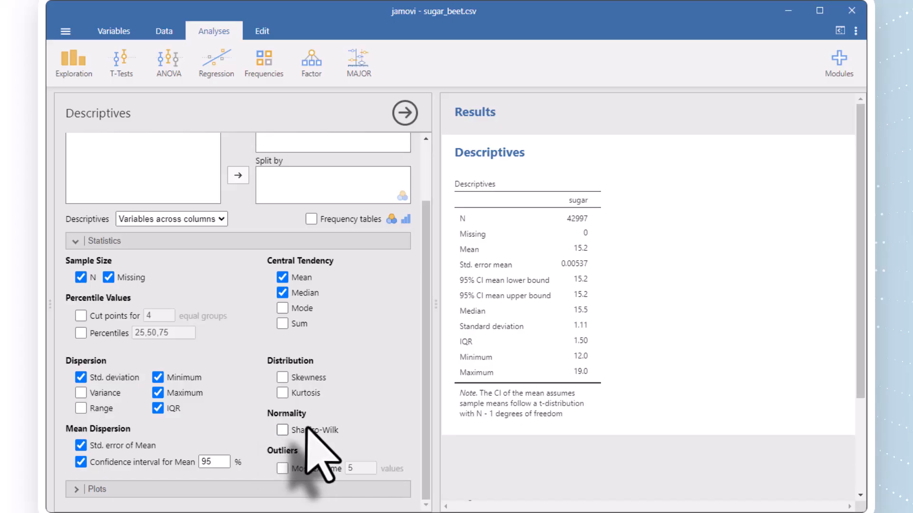
Step: Plot sugar as a histogram with density, a Q-Q plot, and a box plot with labelled outliers and a violin
{"action": "left_click", "coordinate": [76, 490]}
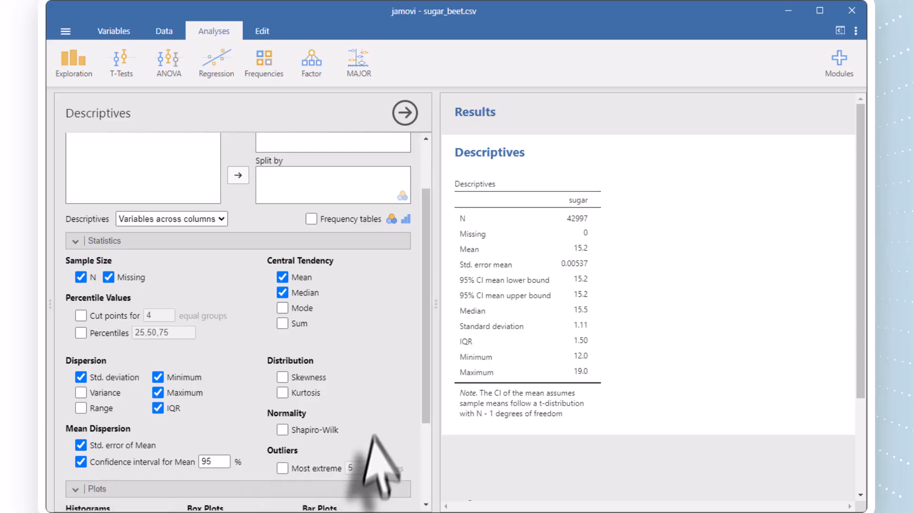
{"action": "scroll", "coordinate": [417, 366], "scroll_direction": "down", "scroll_amount": 1}
{"action": "scroll", "coordinate": [417, 357], "scroll_direction": "down", "scroll_amount": 2}
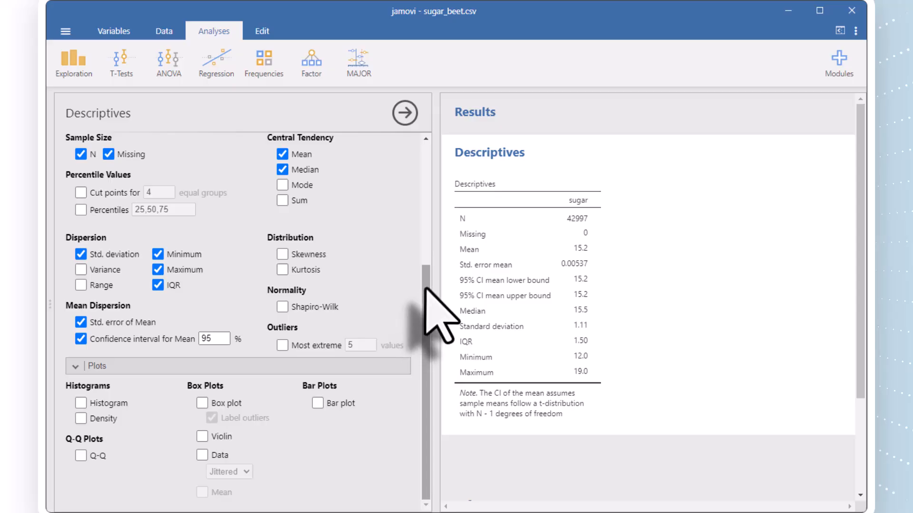
{"action": "scroll", "coordinate": [428, 304], "scroll_direction": "up", "scroll_amount": 3}
{"action": "scroll", "coordinate": [428, 195], "scroll_direction": "down", "scroll_amount": 1}
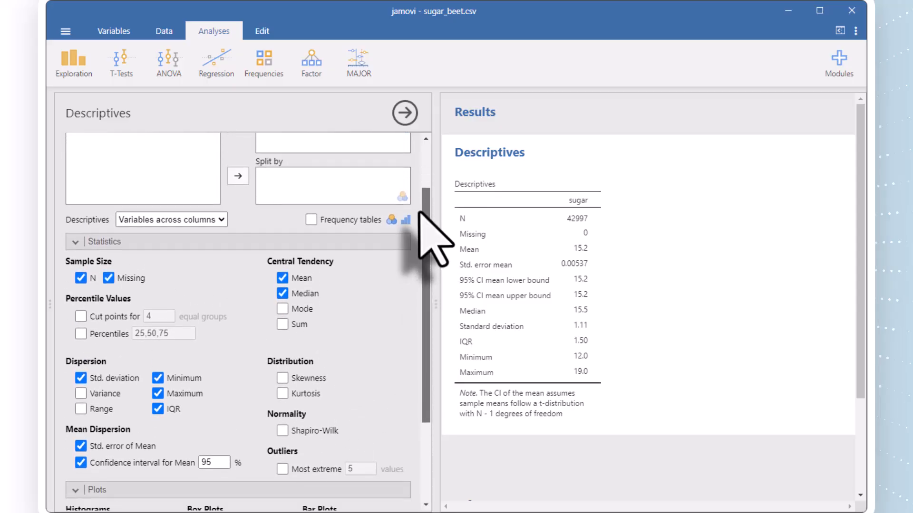
{"action": "left_click", "coordinate": [72, 243]}
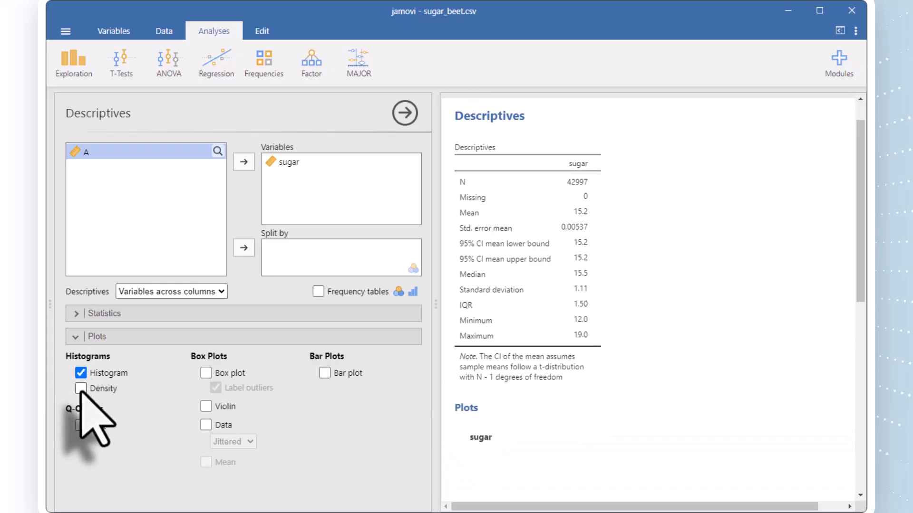
{"action": "left_click", "coordinate": [80, 389]}
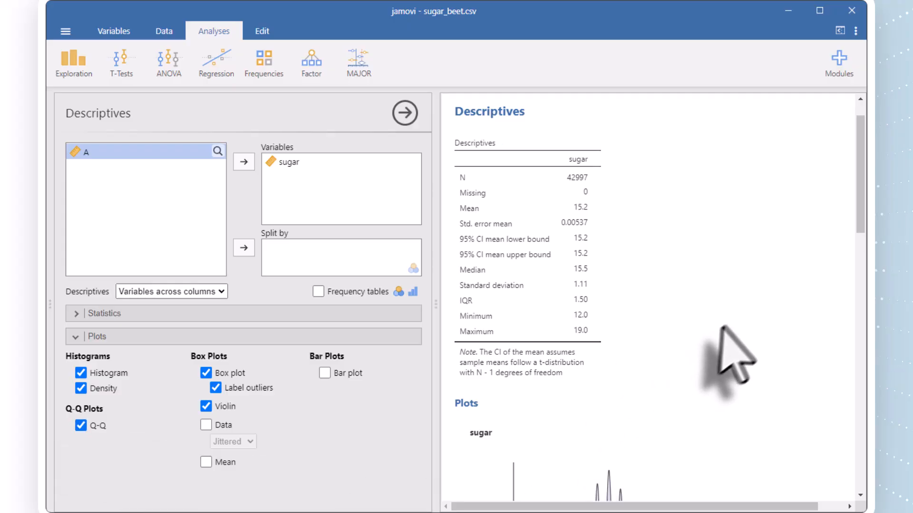
Step: Examine the sugar histogram and remove its density curve
{"action": "left_click_drag", "start_coordinate": [859, 133], "coordinate": [824, 196]}
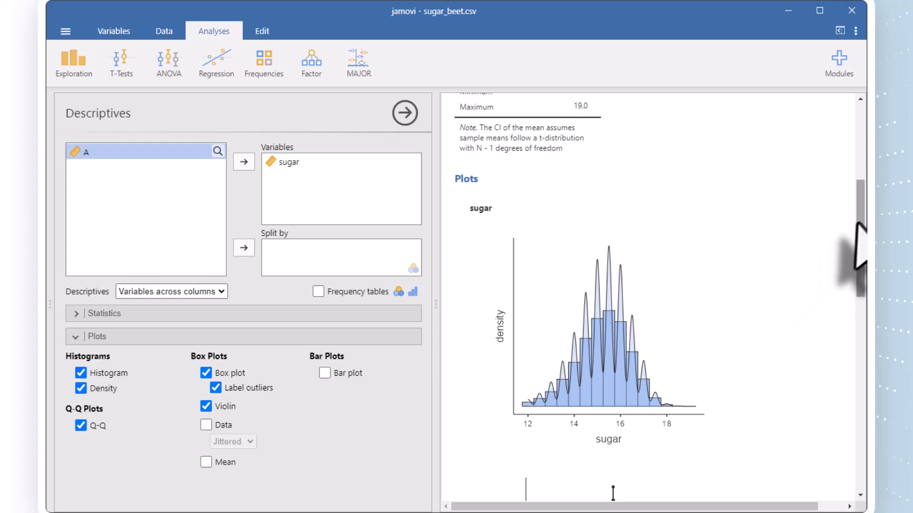
{"action": "left_click", "coordinate": [81, 389]}
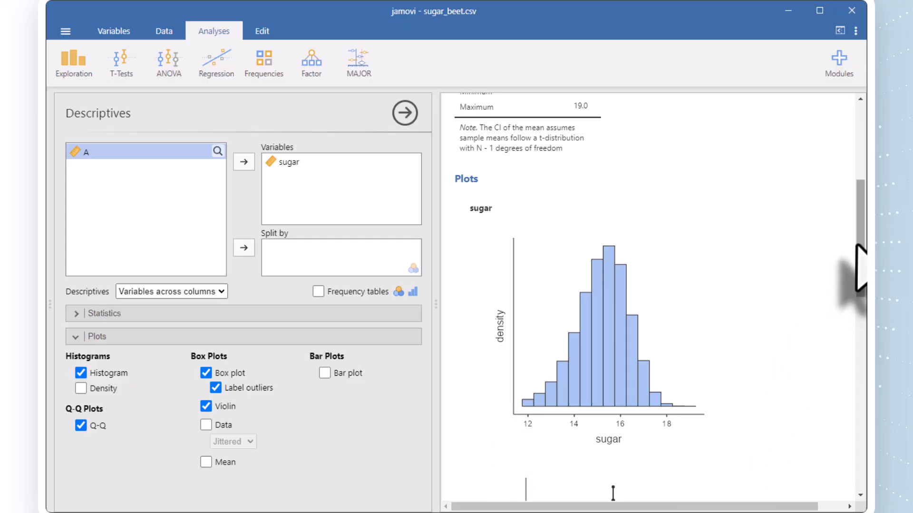
Step: Compare the box plot and the violin plot of sugar separately and combined, keeping only the box plot with labelled outliers
{"action": "left_click_drag", "start_coordinate": [858, 245], "coordinate": [806, 338]}
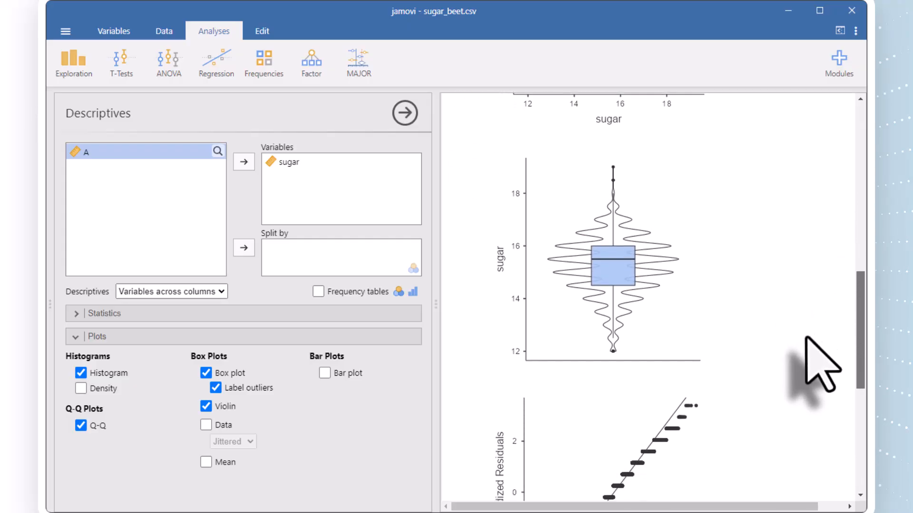
{"action": "scroll", "coordinate": [642, 371], "scroll_direction": "up", "scroll_amount": 1}
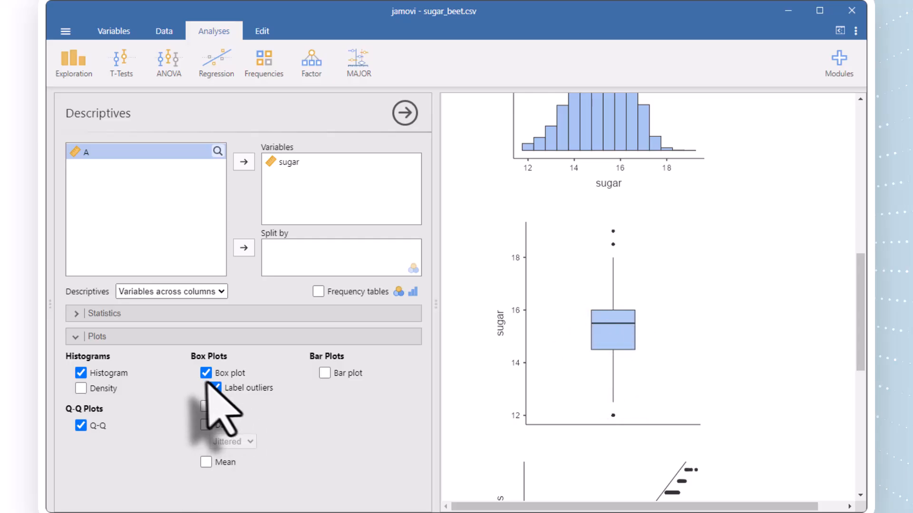
{"action": "left_click", "coordinate": [207, 407]}
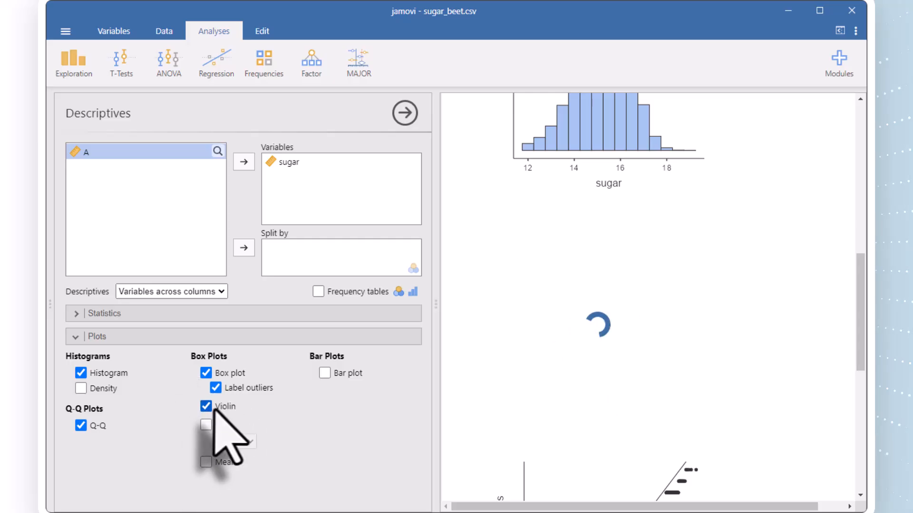
{"action": "left_click", "coordinate": [206, 373]}
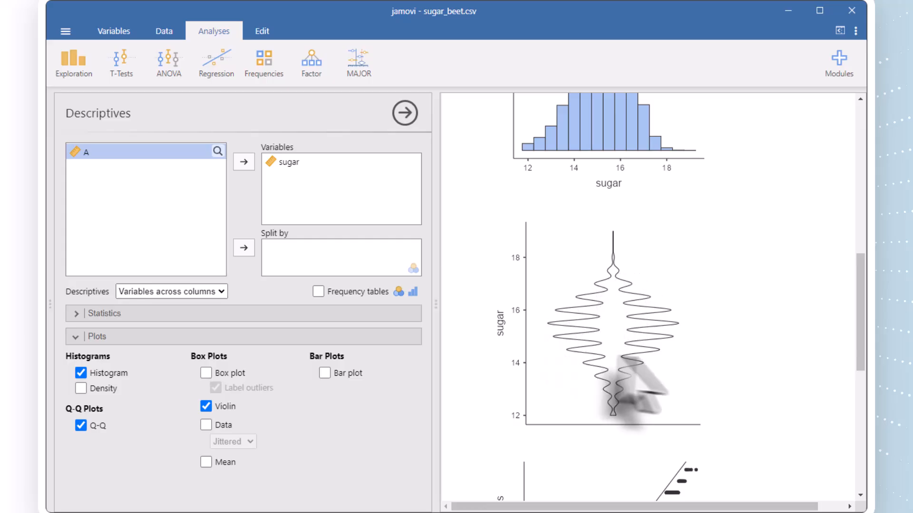
{"action": "left_click", "coordinate": [206, 373]}
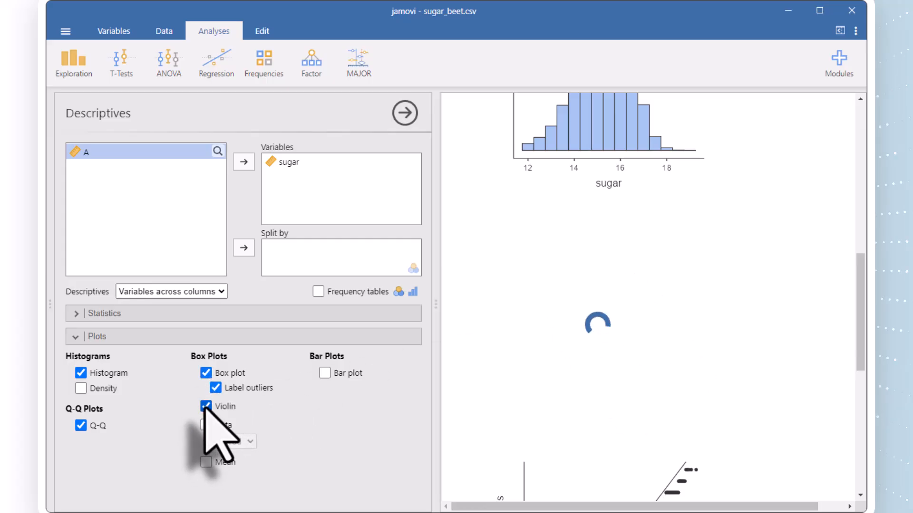
{"action": "left_click", "coordinate": [206, 407]}
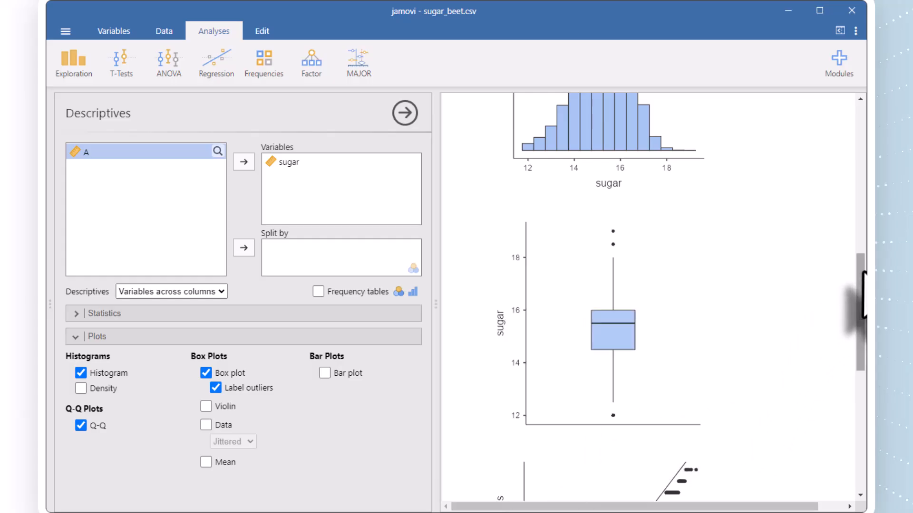
Step: Examine the sugar Q-Q plot and add the mean marker to the box plot
{"action": "left_click_drag", "start_coordinate": [863, 273], "coordinate": [801, 356]}
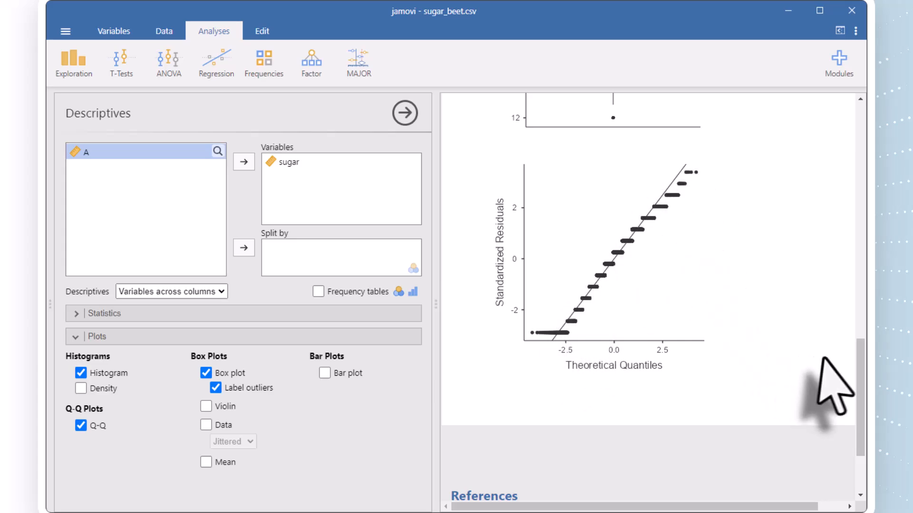
{"action": "mouse_move", "coordinate": [861, 353]}
{"action": "left_mouse_down"}
{"action": "mouse_move", "coordinate": [861, 368]}
{"action": "mouse_move", "coordinate": [861, 355]}
{"action": "left_mouse_up"}
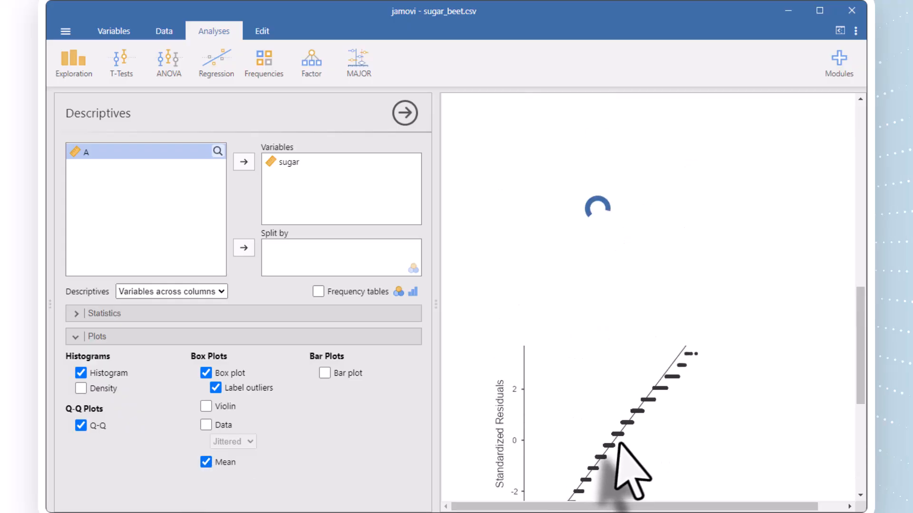
{"action": "scroll", "coordinate": [620, 443], "scroll_direction": "down", "scroll_amount": 3}
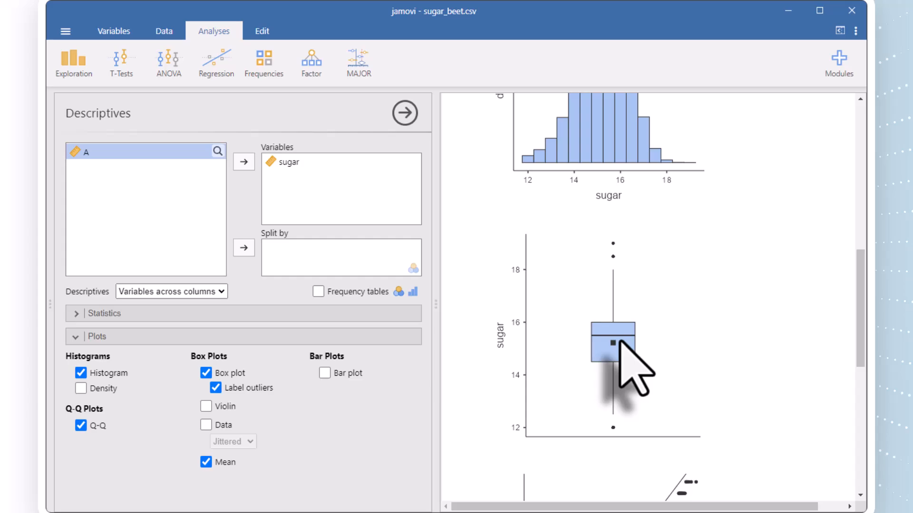
{"action": "scroll", "coordinate": [693, 397], "scroll_direction": "up", "scroll_amount": 3}
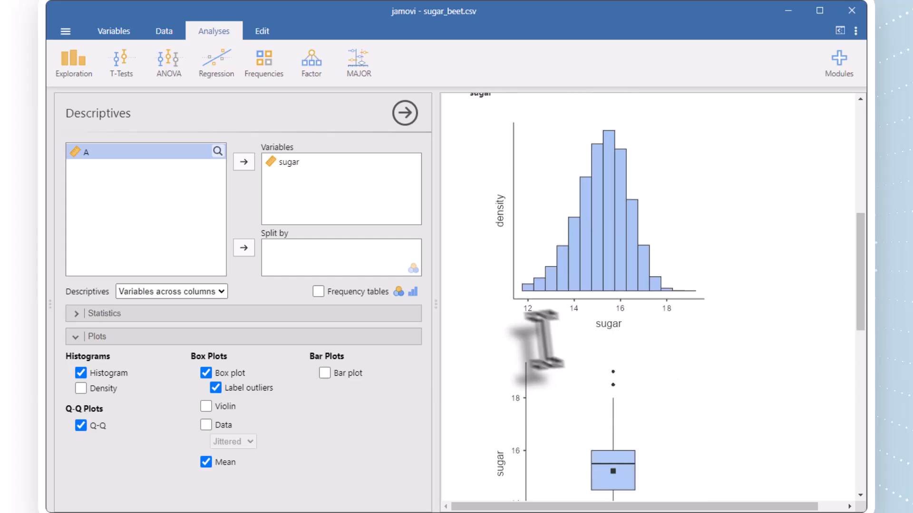